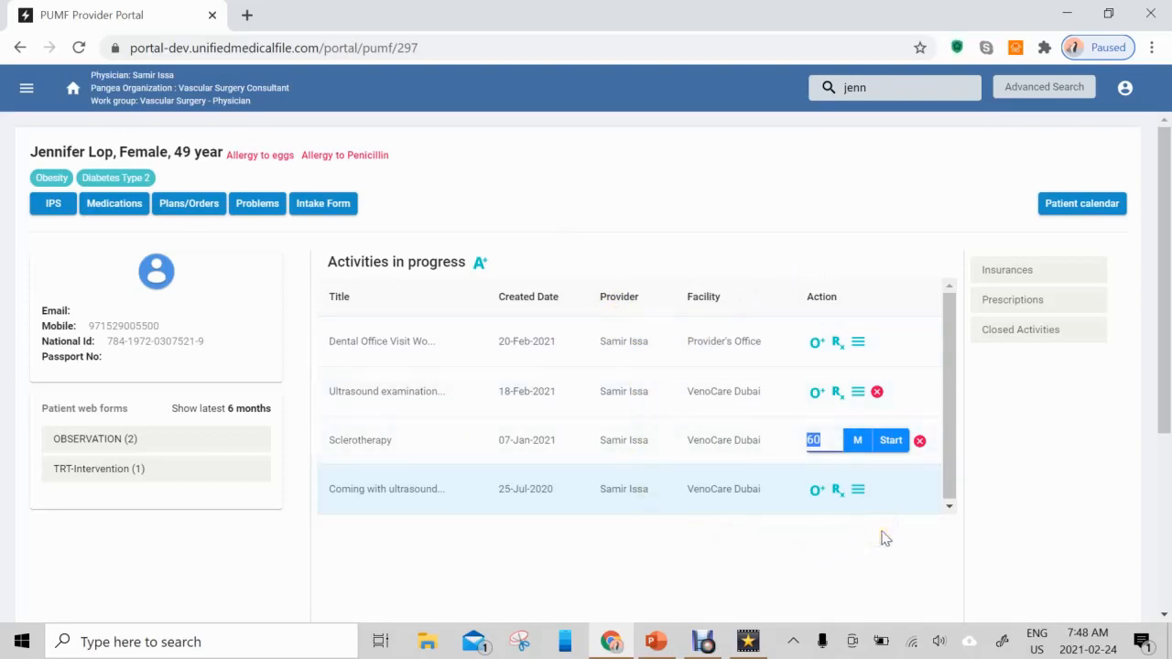
- Check the action lists of the 25-Jul-2020 ultrasound visit and the 20-Feb-2021 dental office visit
left_click(858, 491)
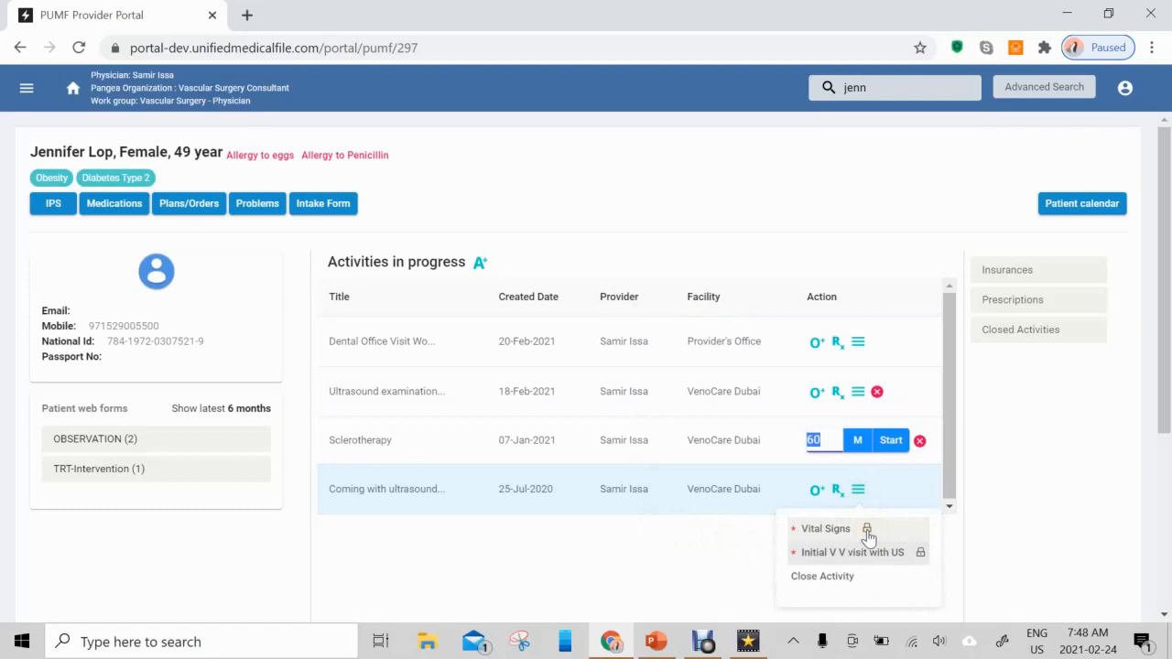
left_click(890, 535)
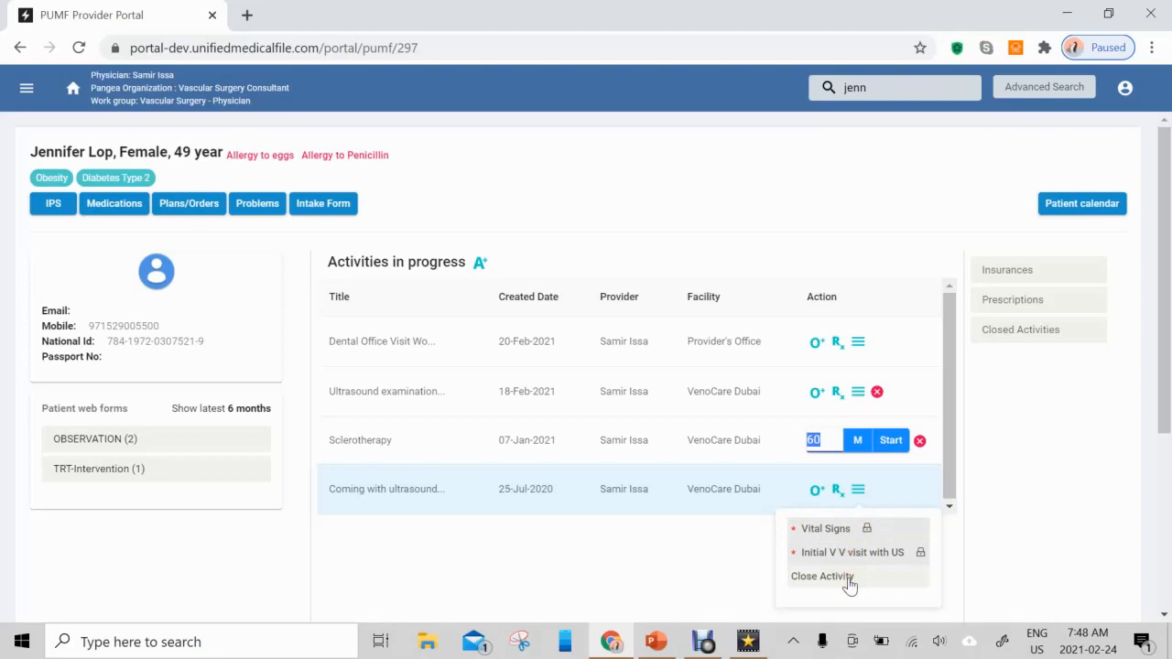
left_click(858, 343)
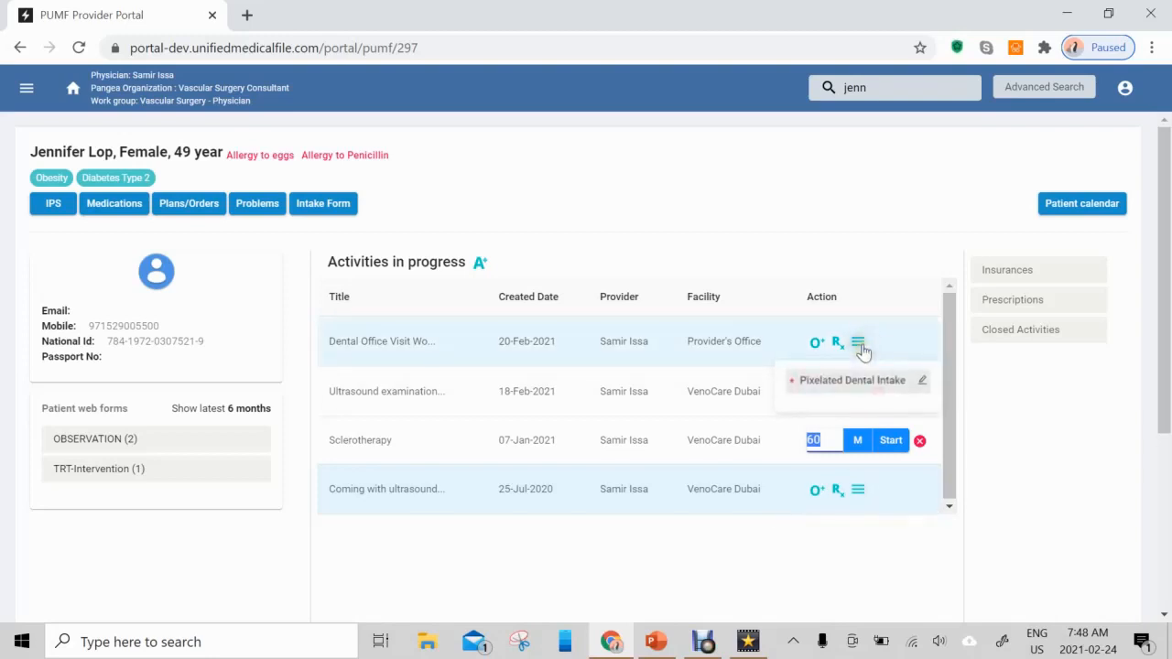
left_click(797, 390)
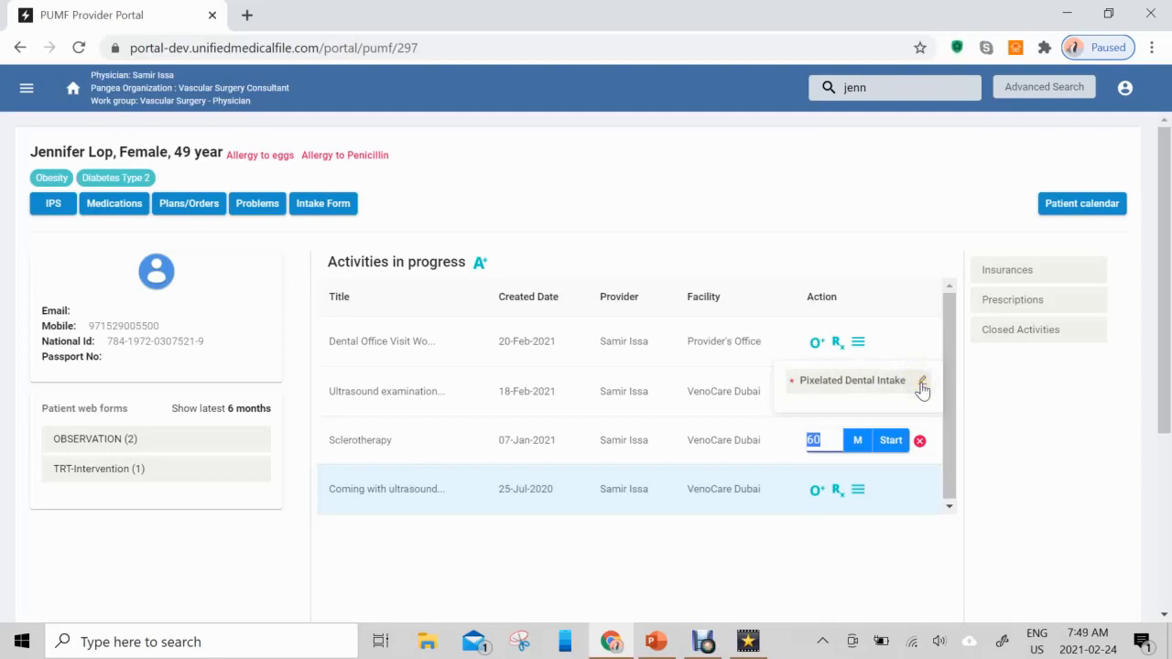
- Start closing the 25-Jul-2020 ultrasound visit and add the residual problem "varicose veins of the right leg"
mouse_move(858, 490)
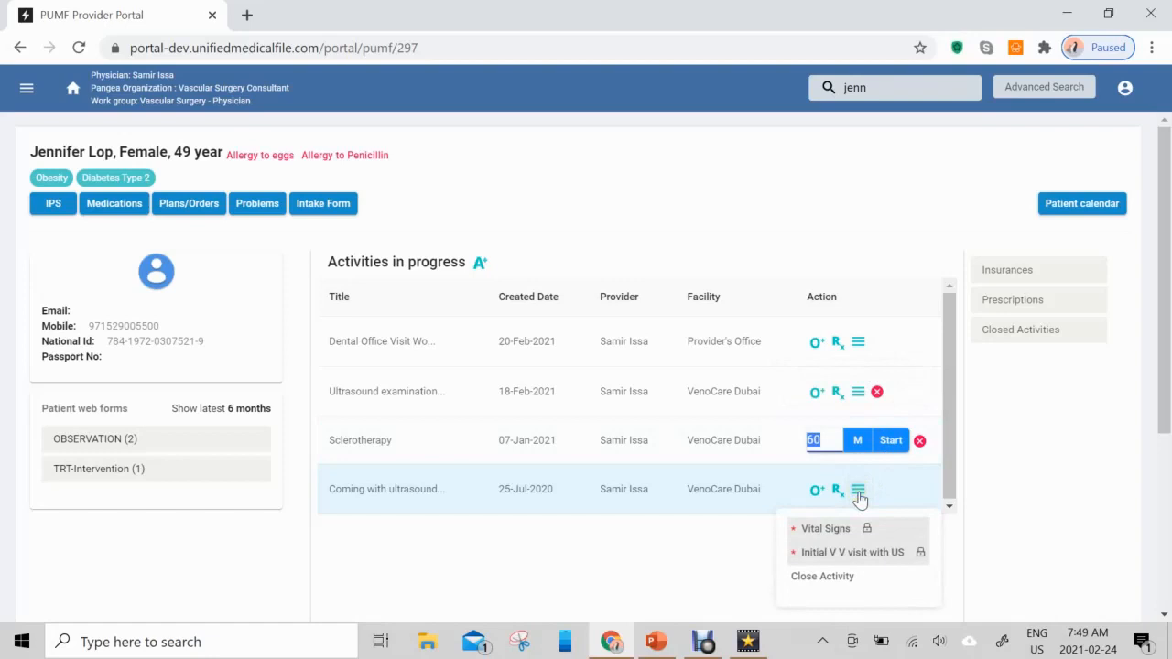
left_click(854, 577)
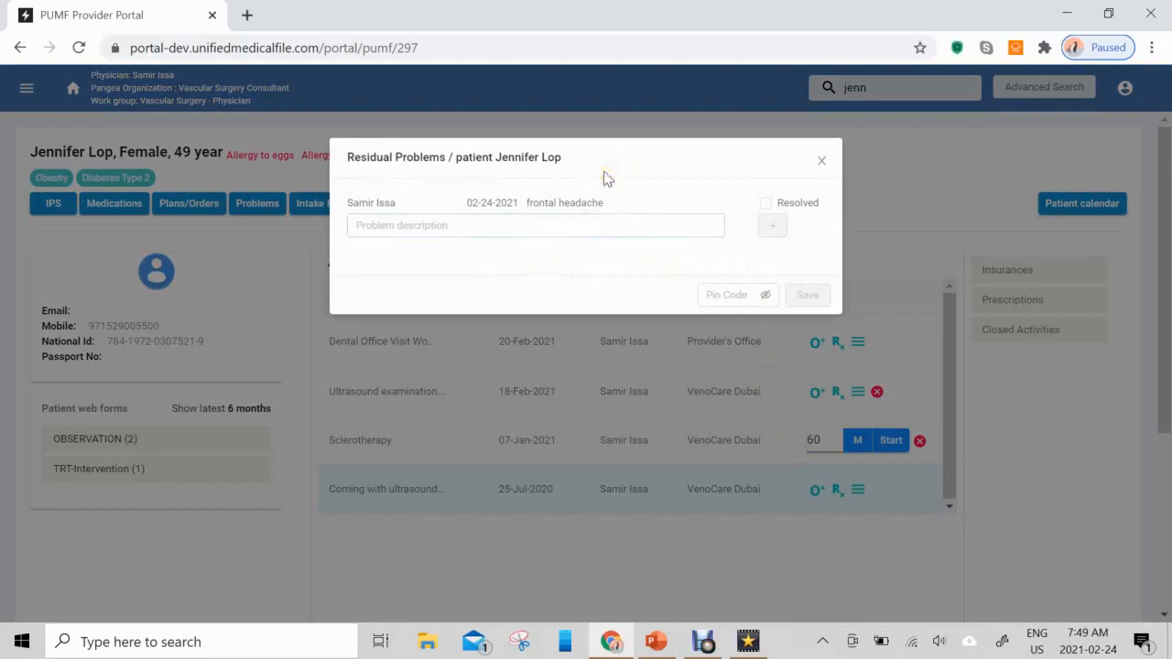
left_click(562, 224)
left_click(592, 228)
left_click(641, 220)
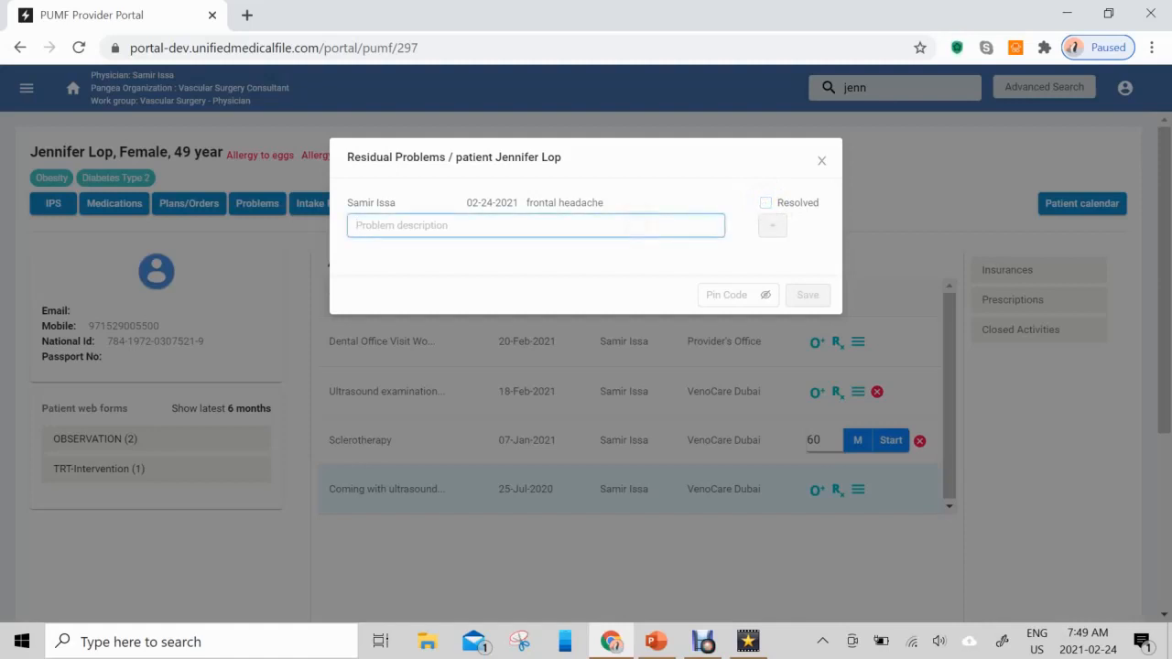
type("Varicose v")
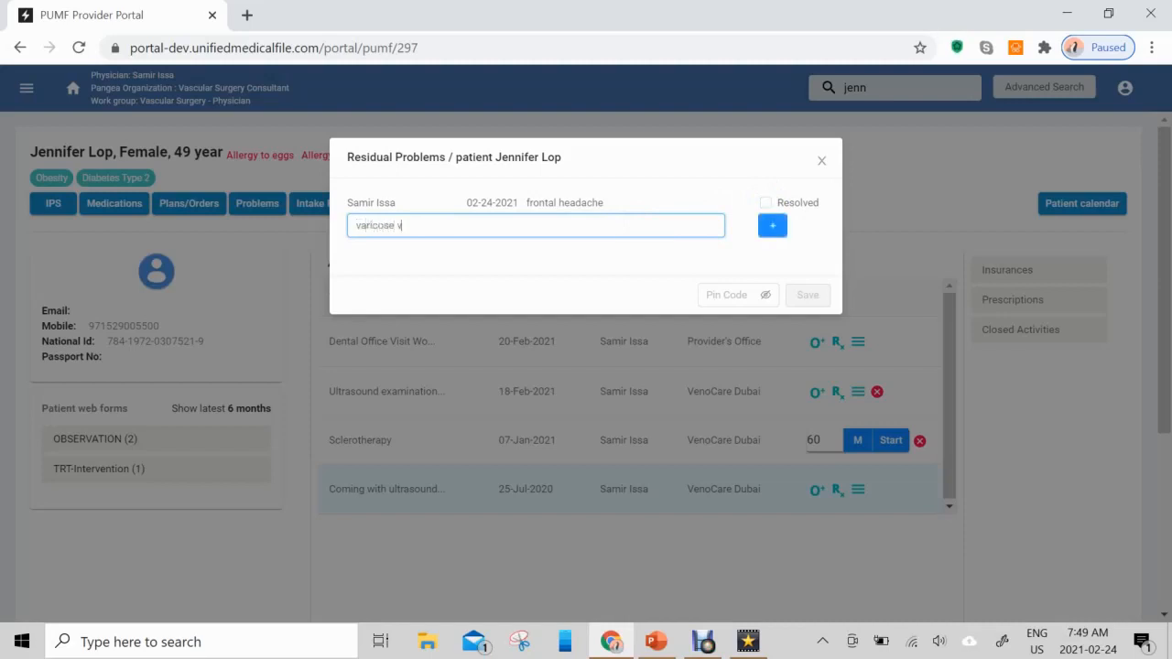
type("eins of the right leg")
left_click(774, 226)
- Enter the PIN code and save the residual problems, dismissing the notification
left_click(711, 341)
type("1234")
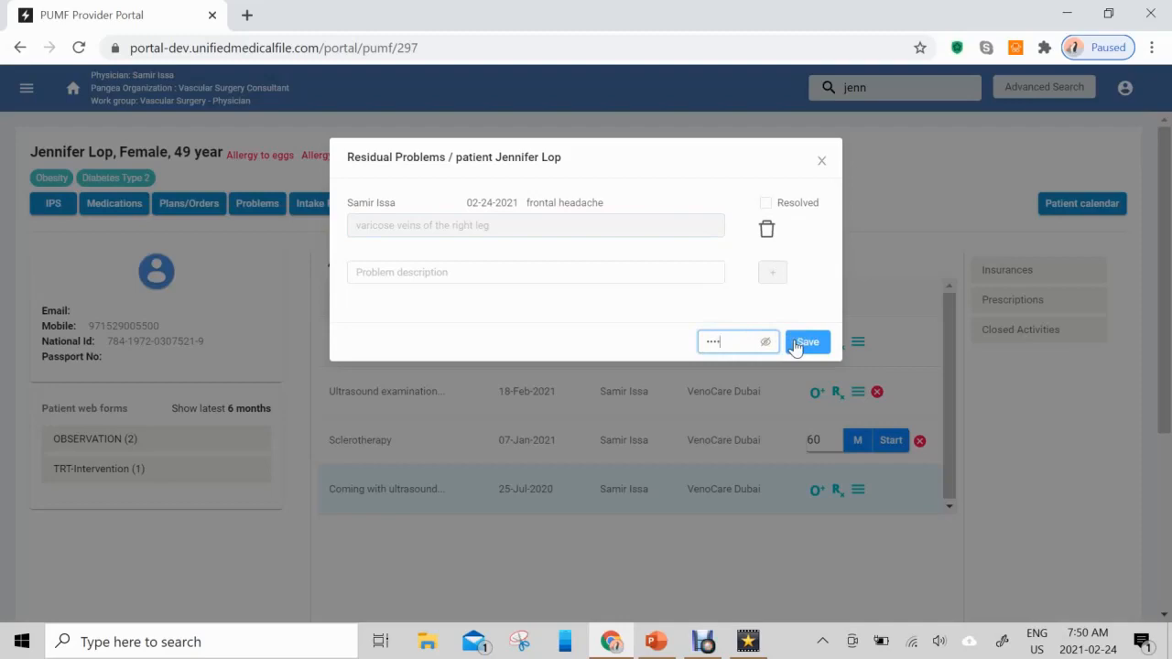
left_click(795, 345)
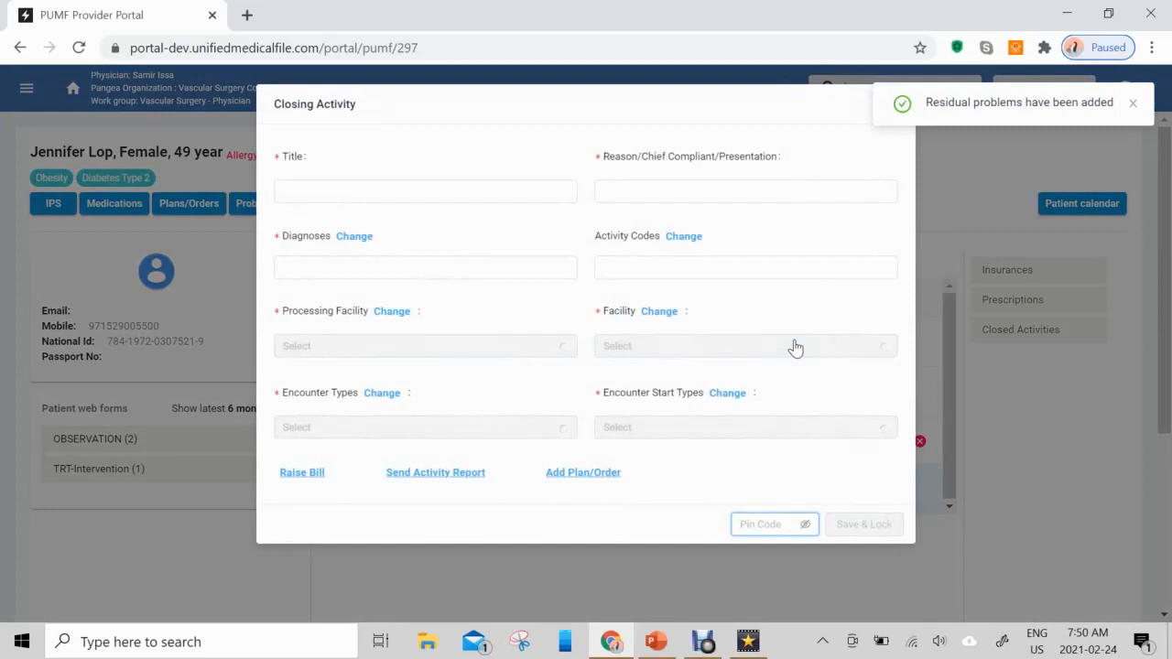
left_click(1132, 102)
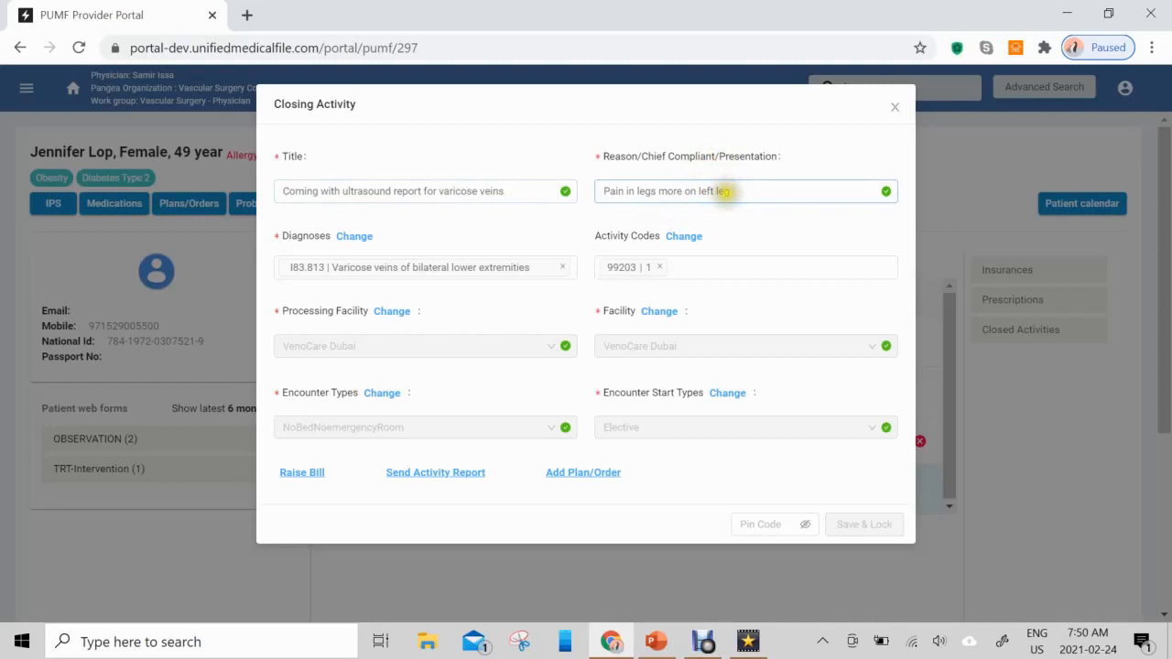
- Change the chief complaint of the closing activity to "Pain in legs more on Right leg"
left_click(714, 192)
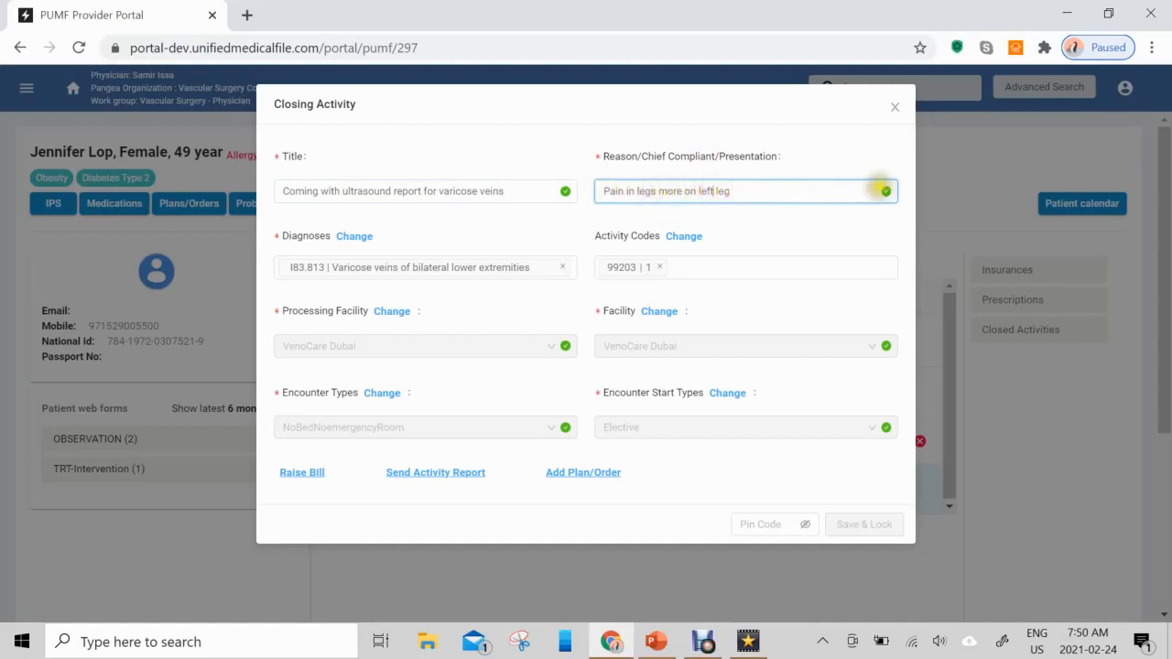
key("BackSpace")
key("BackSpace")
type("Right")
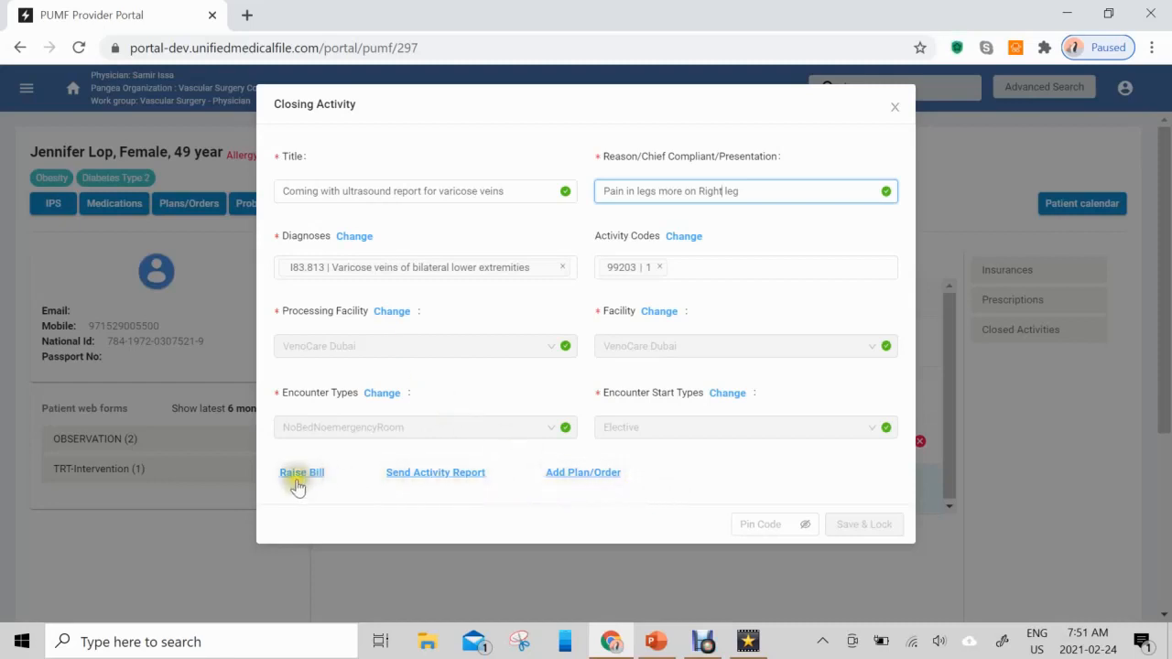
- Add a plan/order reading "Prescribe stockings class 1" to the closing activity
left_click(597, 472)
left_click(492, 500)
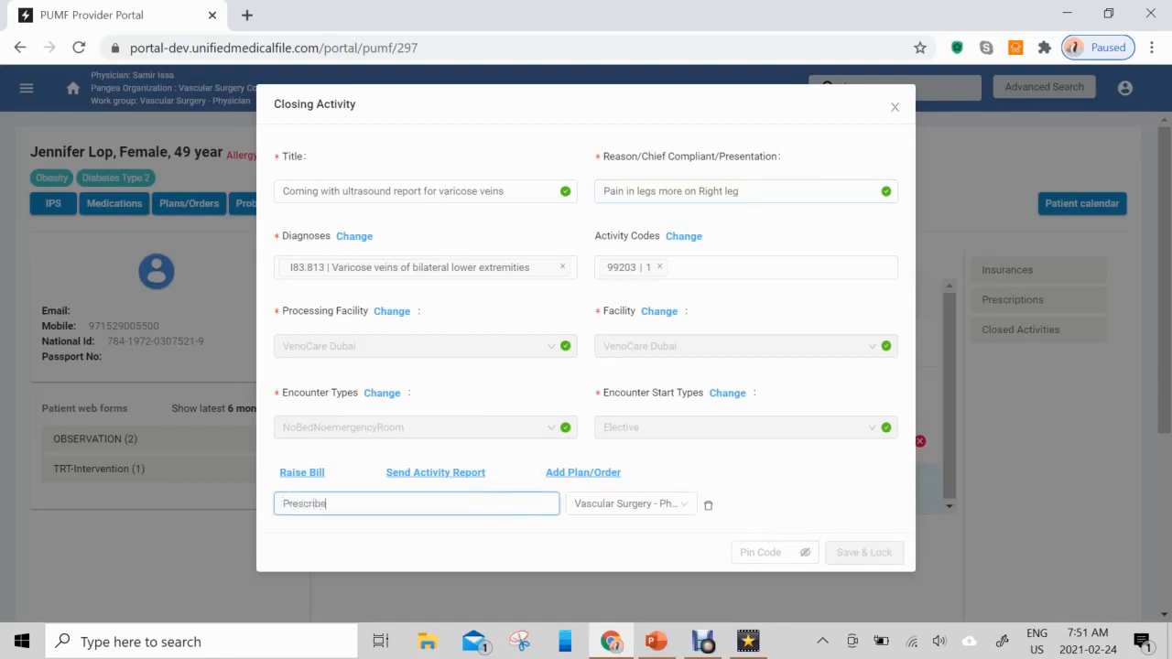
type("Prescribe stockin")
type("gs for th")
type(" class 1")
- Raise and save a bill of 200 for the patient and 1000 for Canadian Hospital, keeping the third payer as Self Pay
left_click(306, 475)
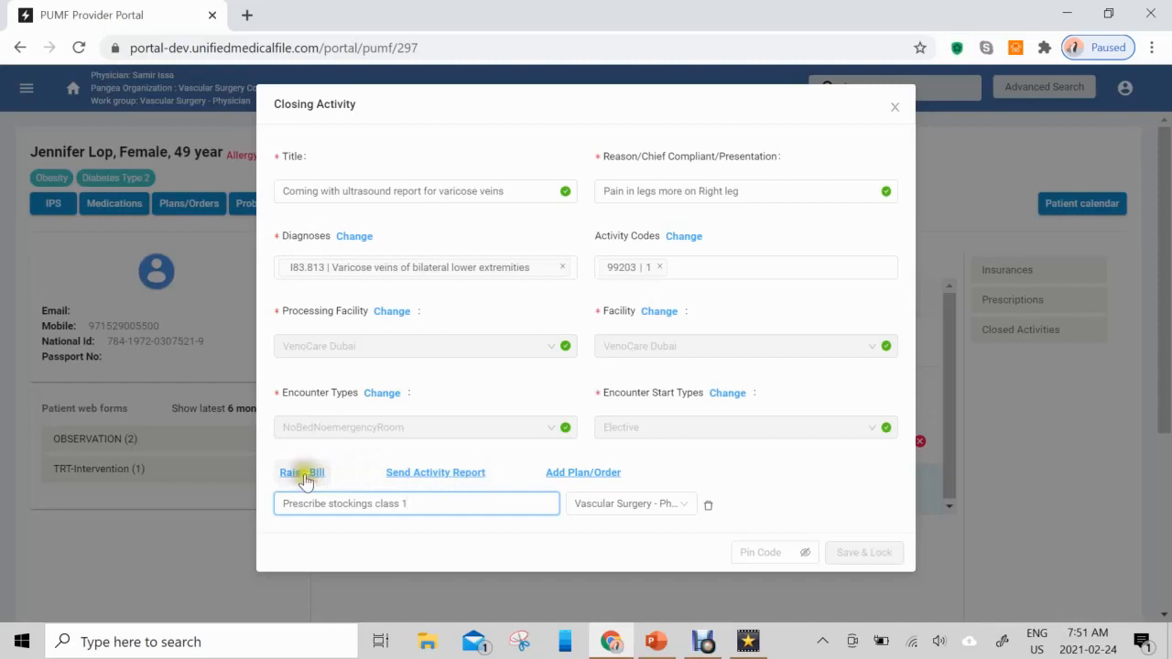
left_click(303, 475)
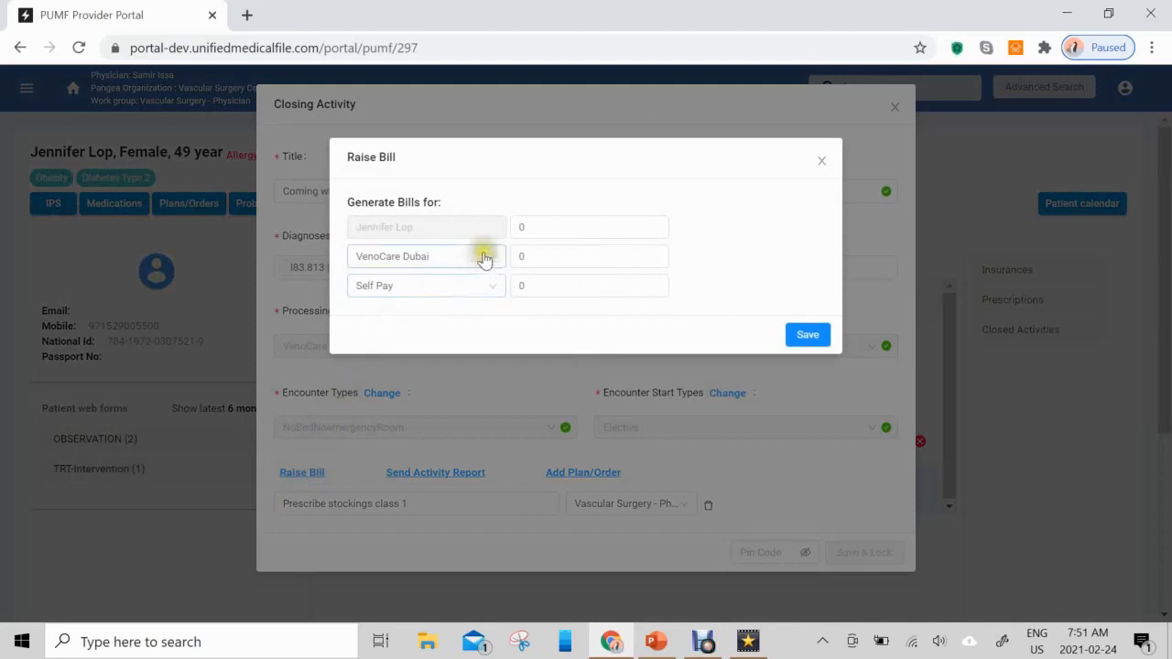
left_click(548, 226)
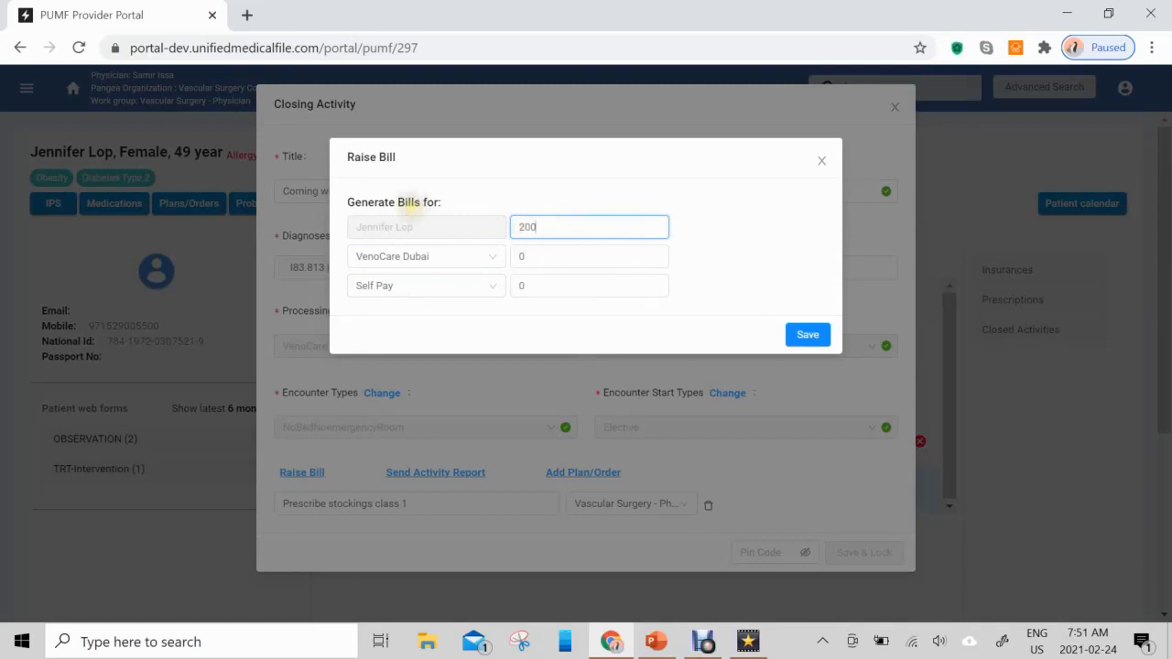
left_click(489, 261)
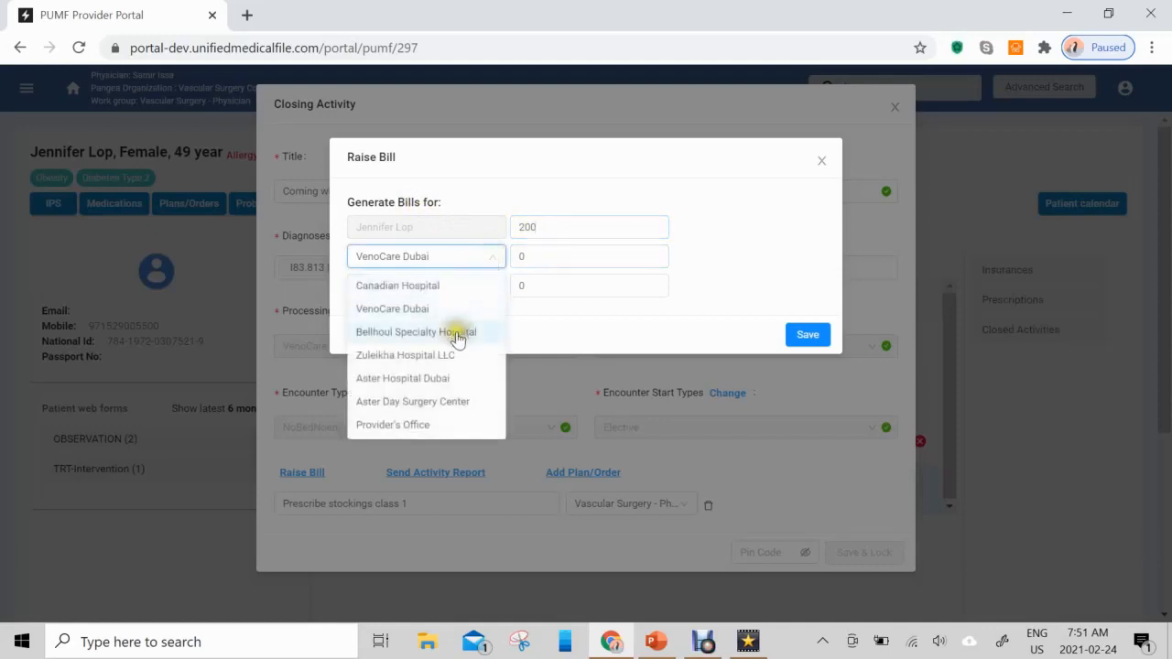
left_click(455, 286)
left_click(539, 257)
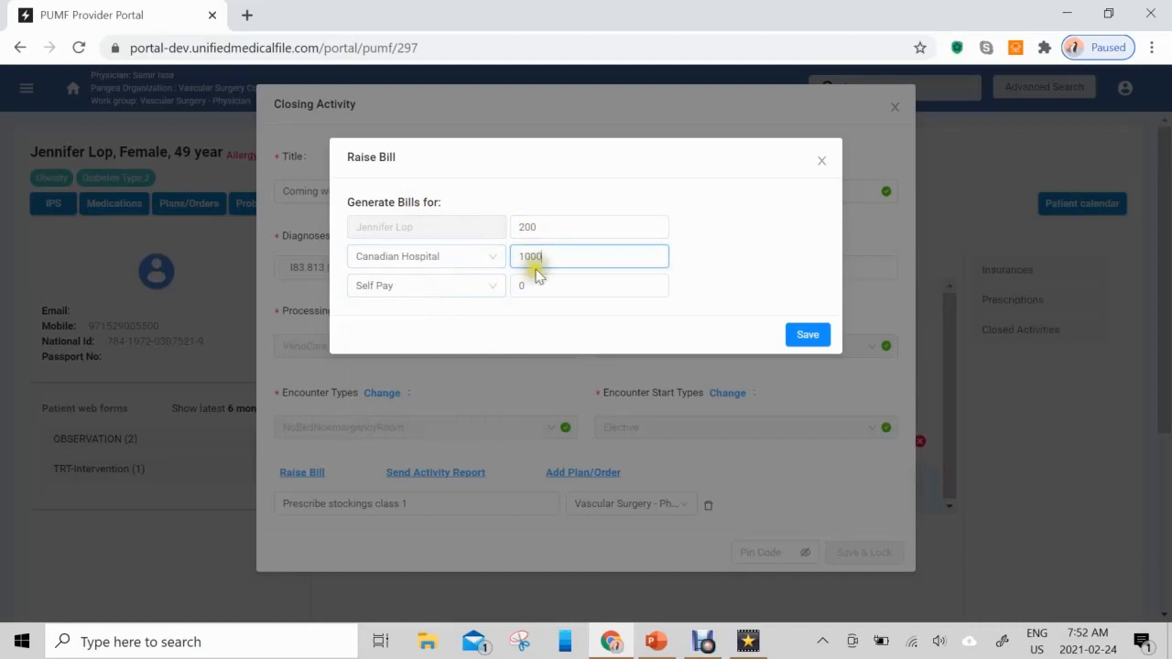
left_click(492, 292)
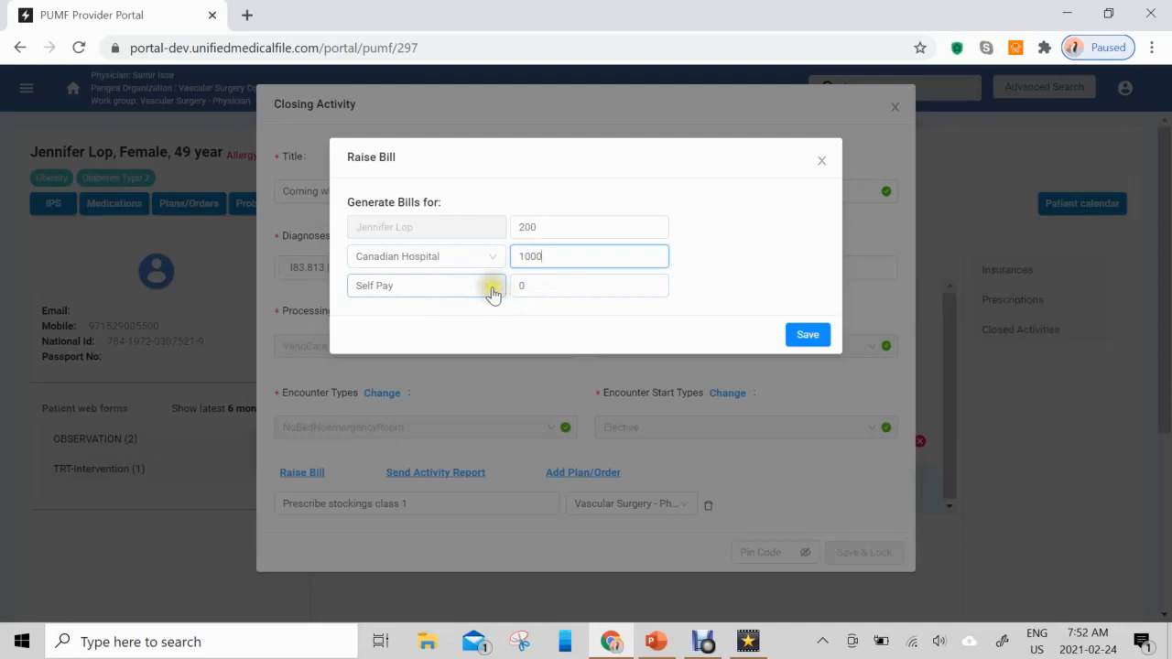
left_click(491, 292)
left_click(491, 292)
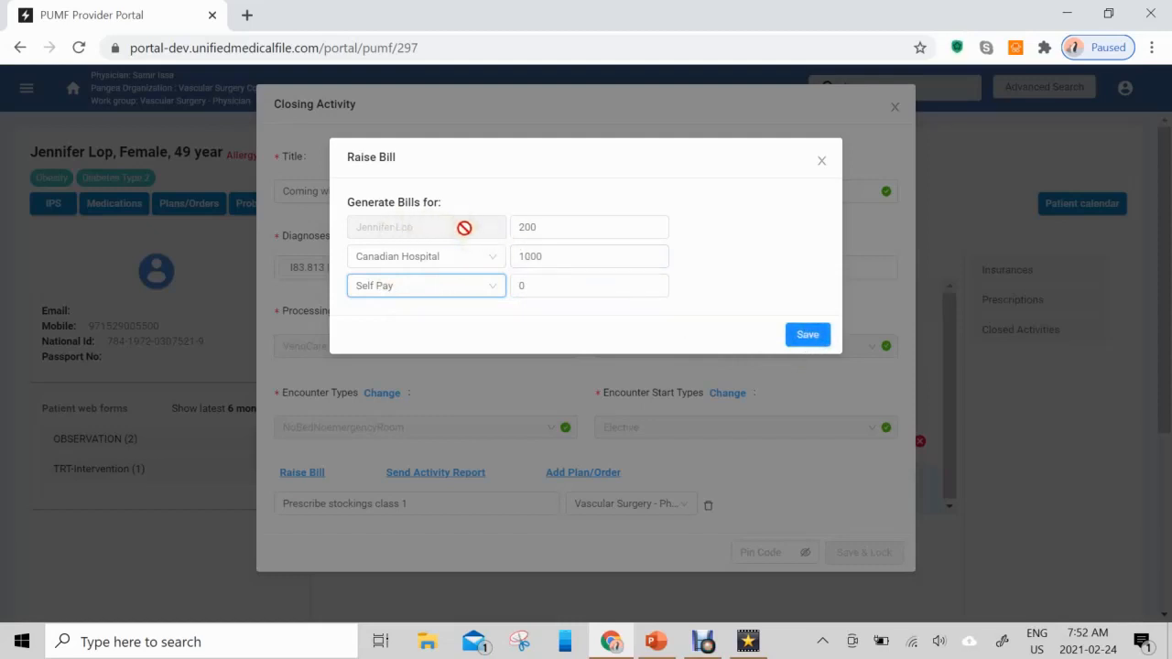
left_click(805, 333)
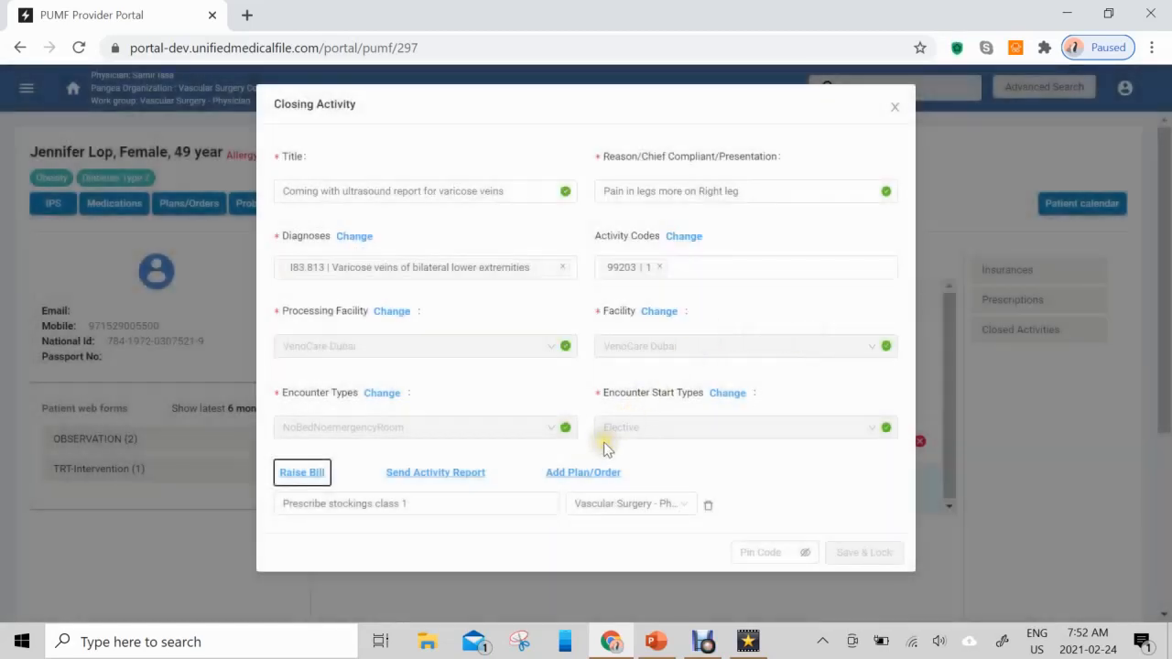
- Open the activity report options and try the email and JSON upload choices, leaving both off
left_click(458, 474)
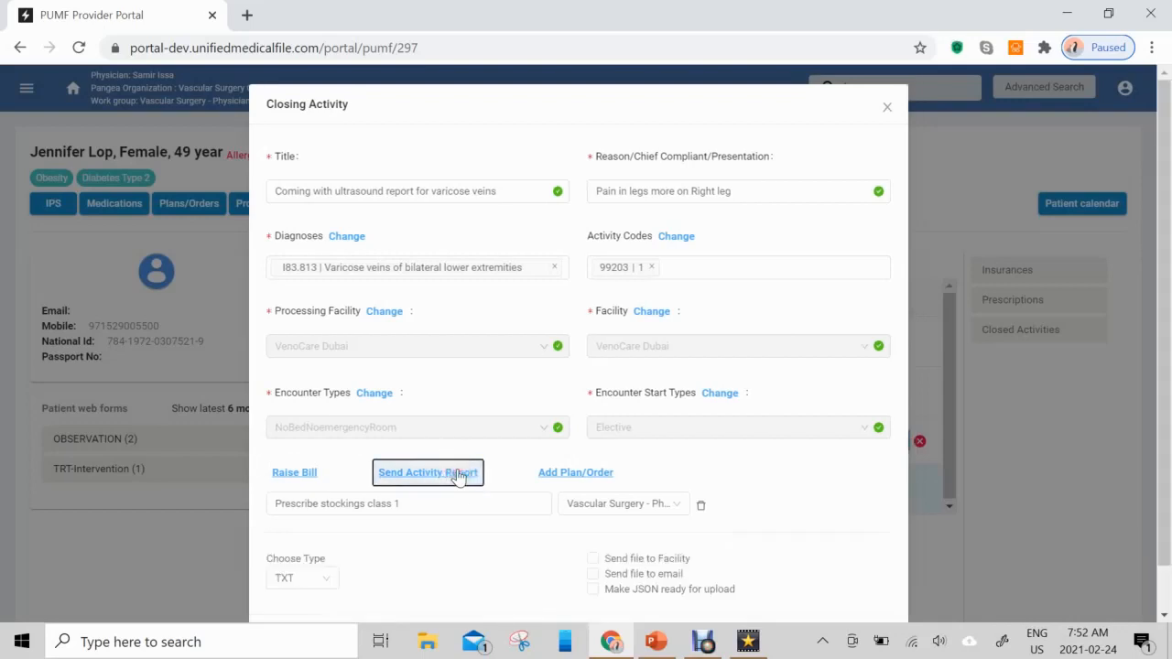
scroll(740, 414, "down", 1)
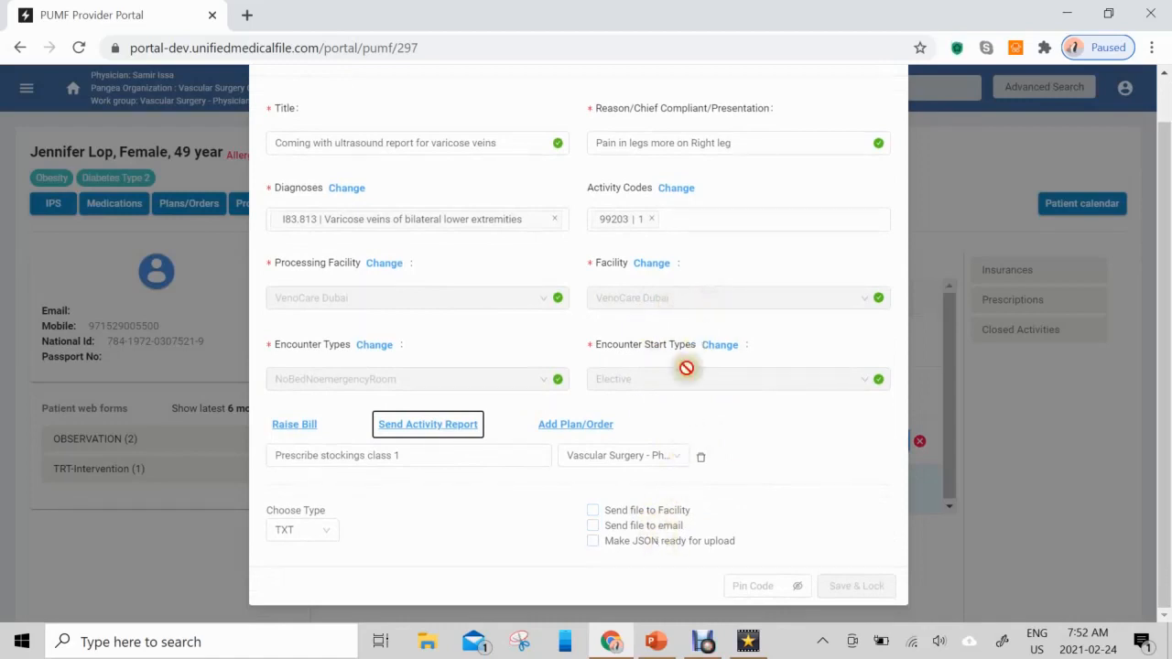
left_click(593, 527)
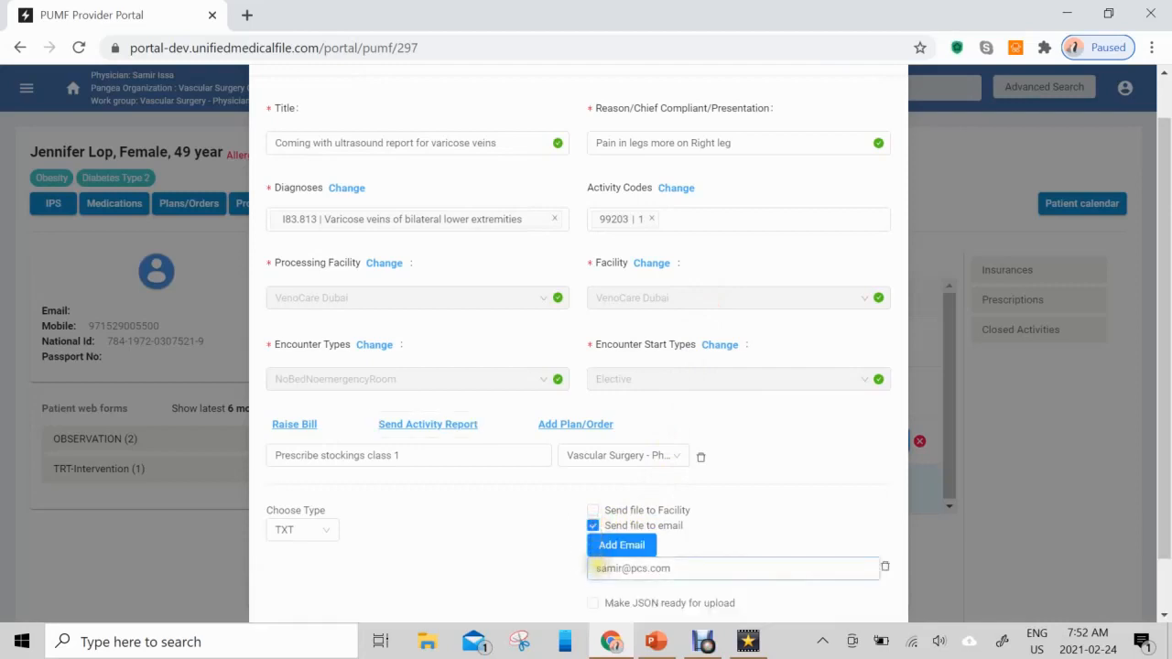
left_click(592, 527)
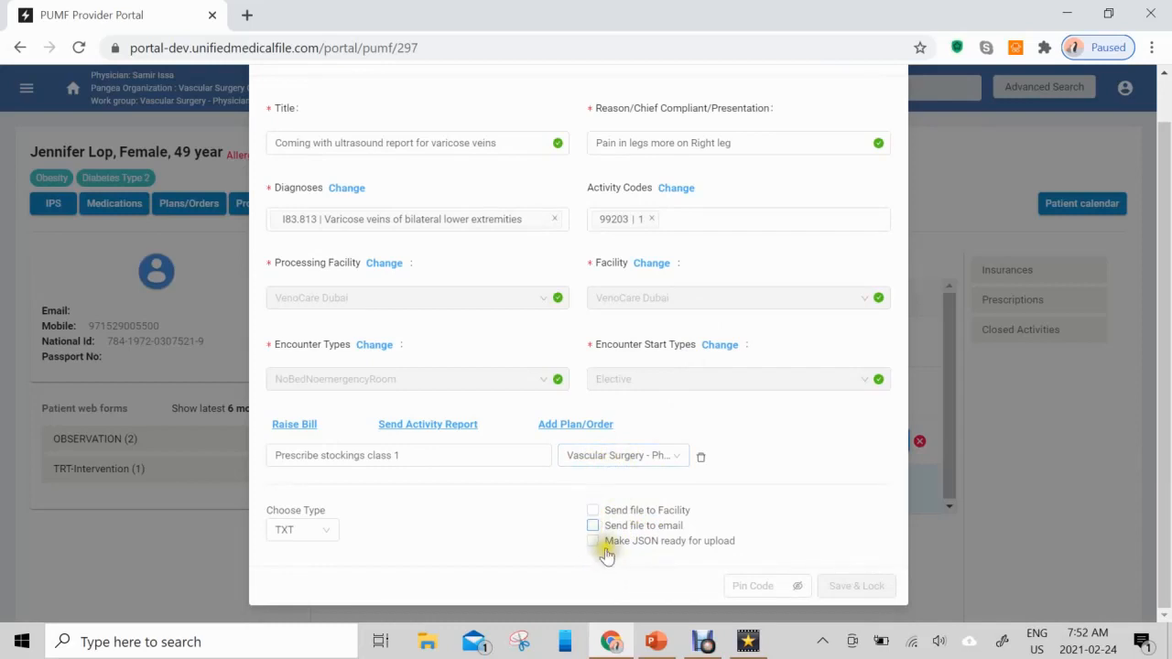
left_click(597, 546)
left_click(601, 544)
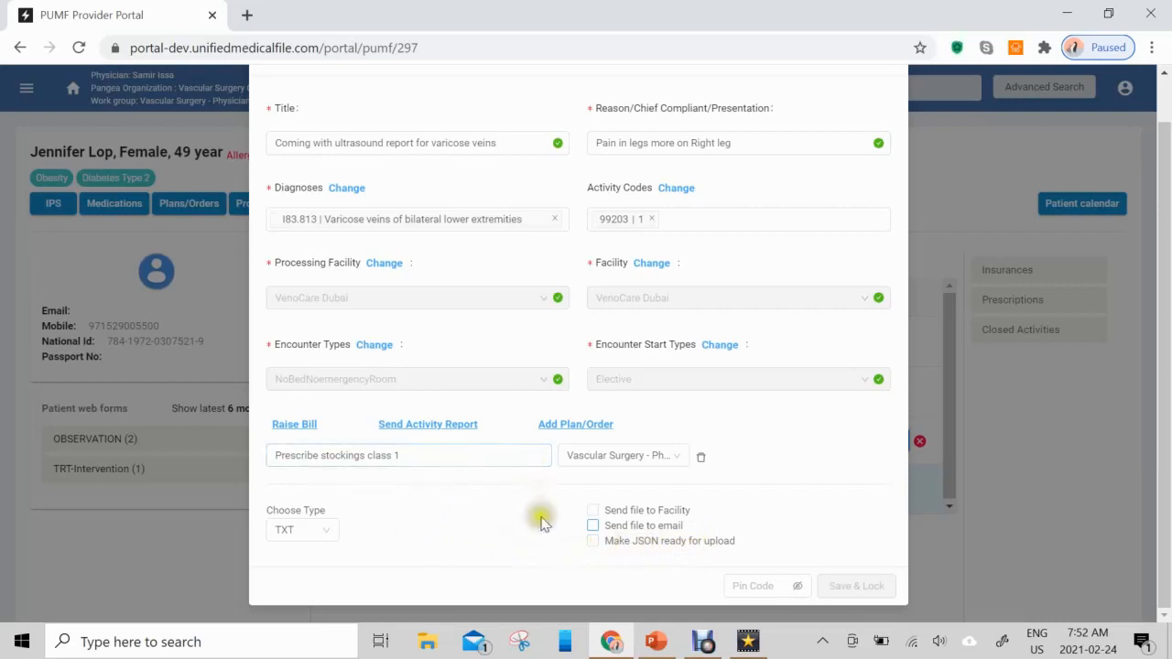
- Enter the PIN code, then save and lock the closing activity
left_click(739, 586)
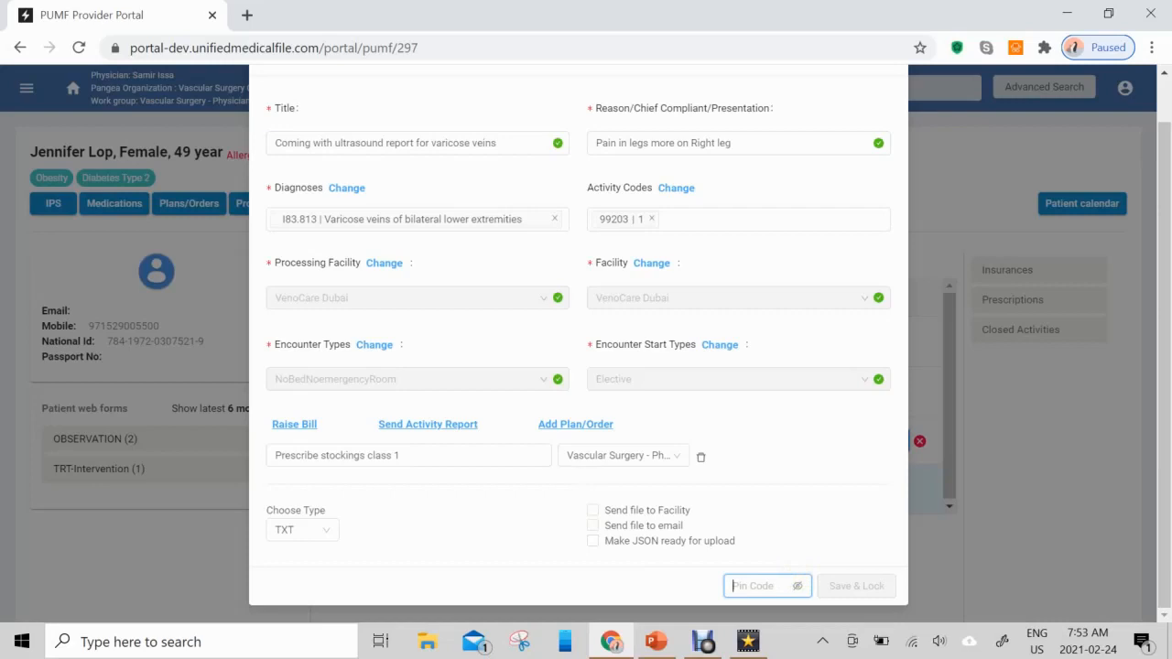
type("4")
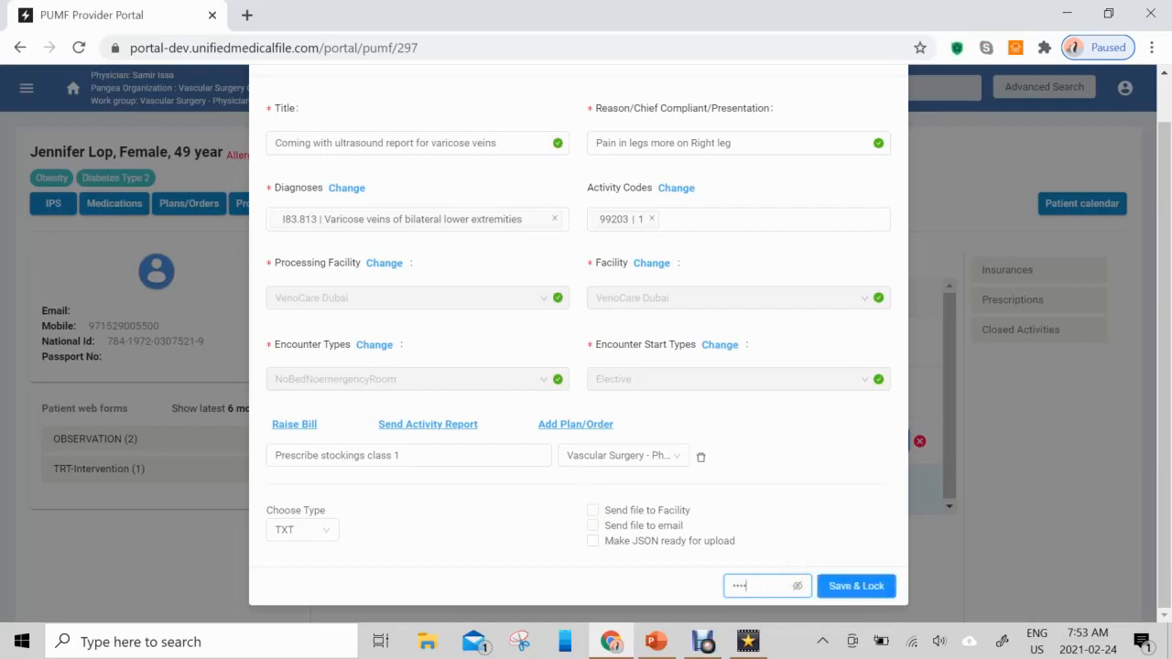
left_click(856, 587)
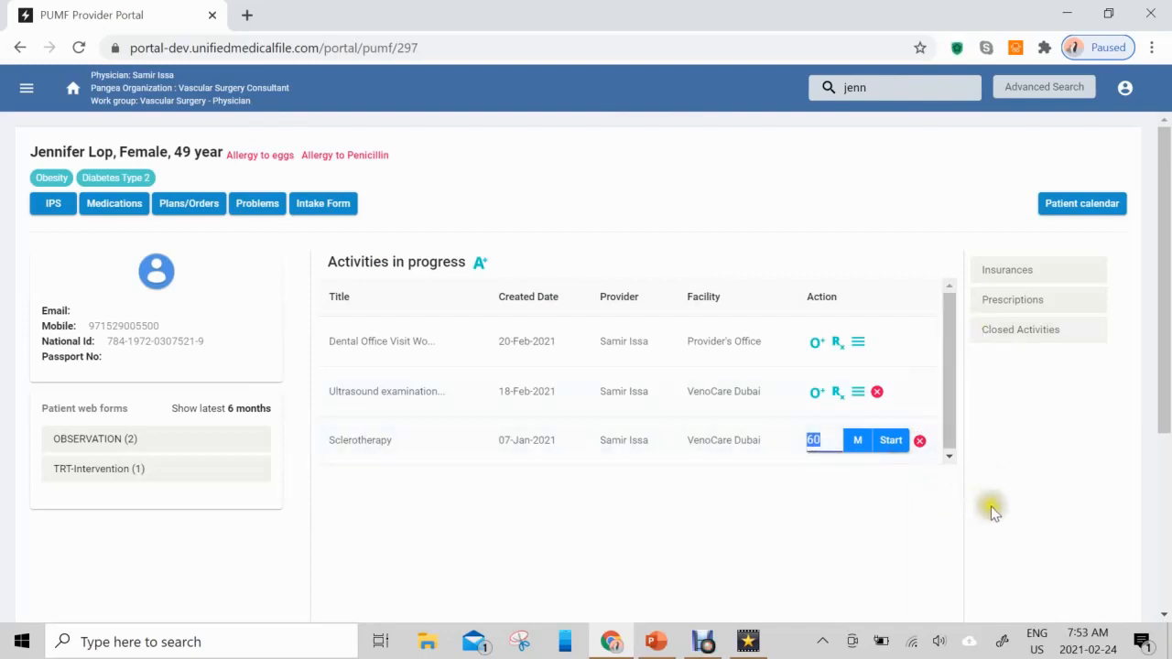
left_click(951, 390)
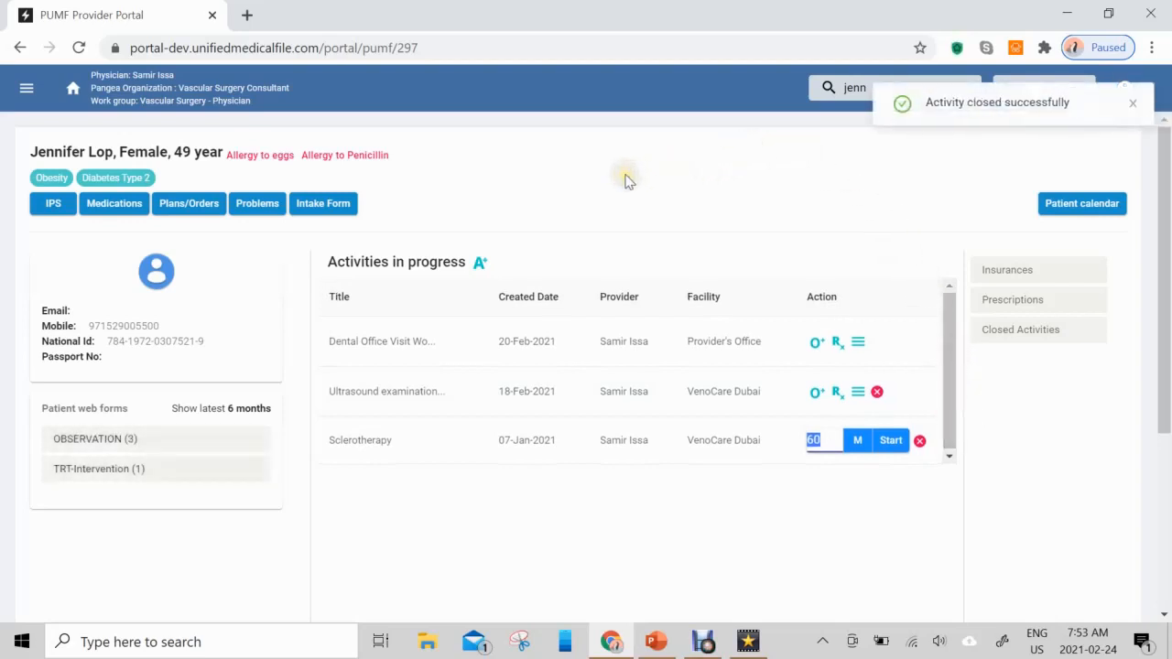
- Review the patient's problems list and the plans/orders list, closing each one
left_click(256, 206)
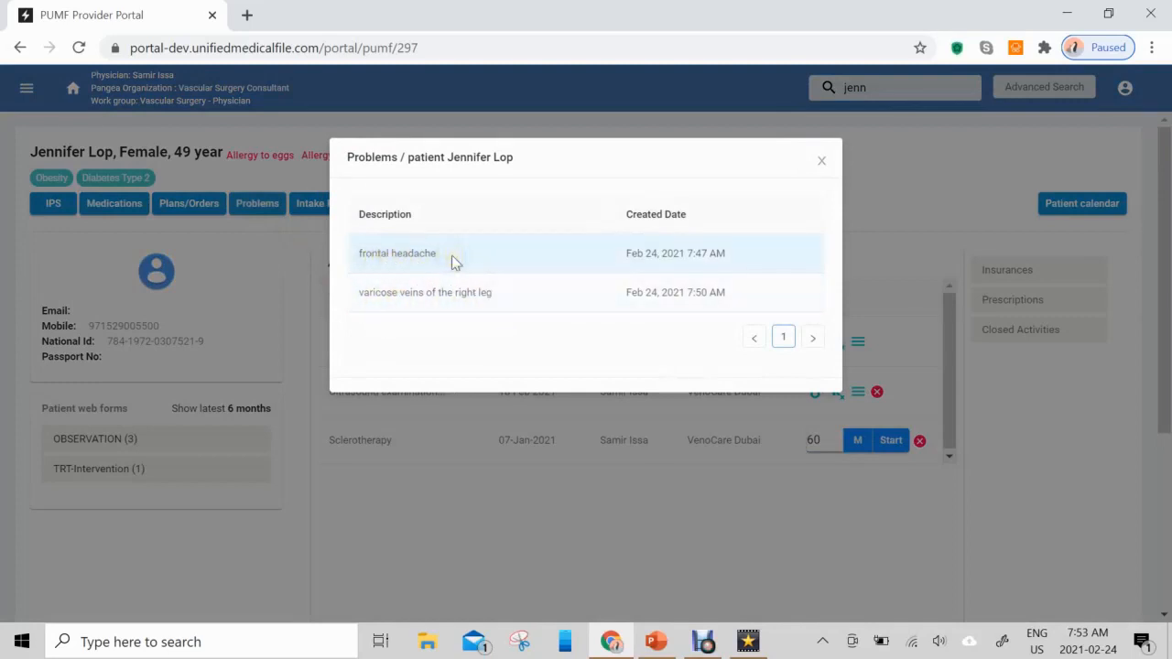
left_click(820, 159)
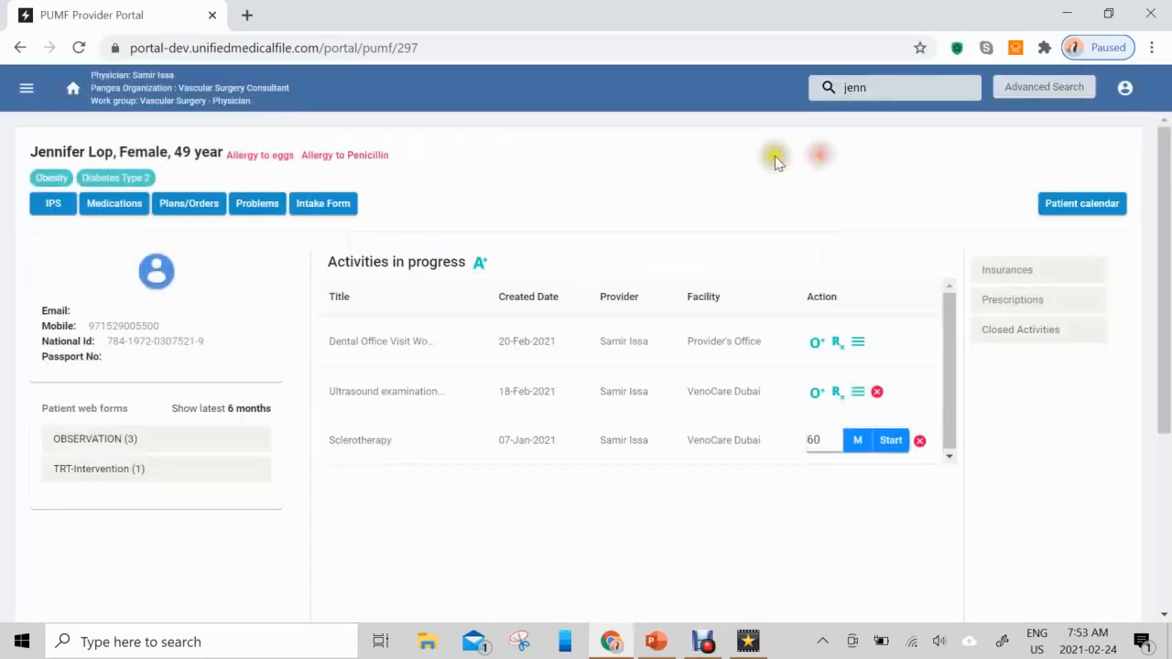
left_click(180, 207)
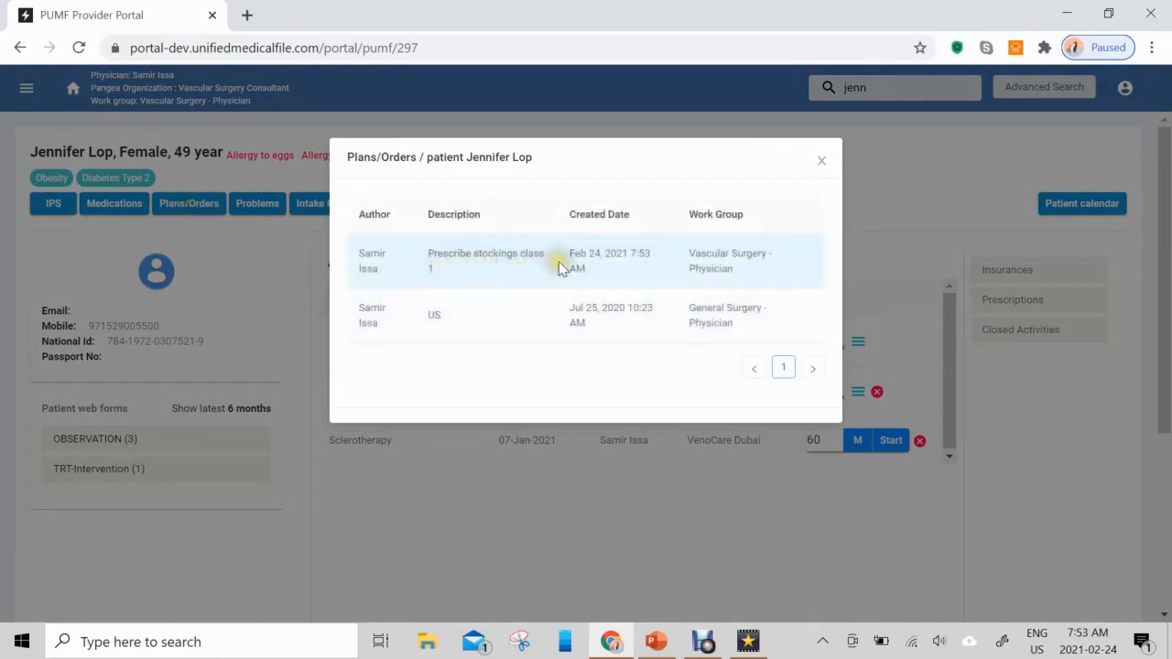
left_click(822, 162)
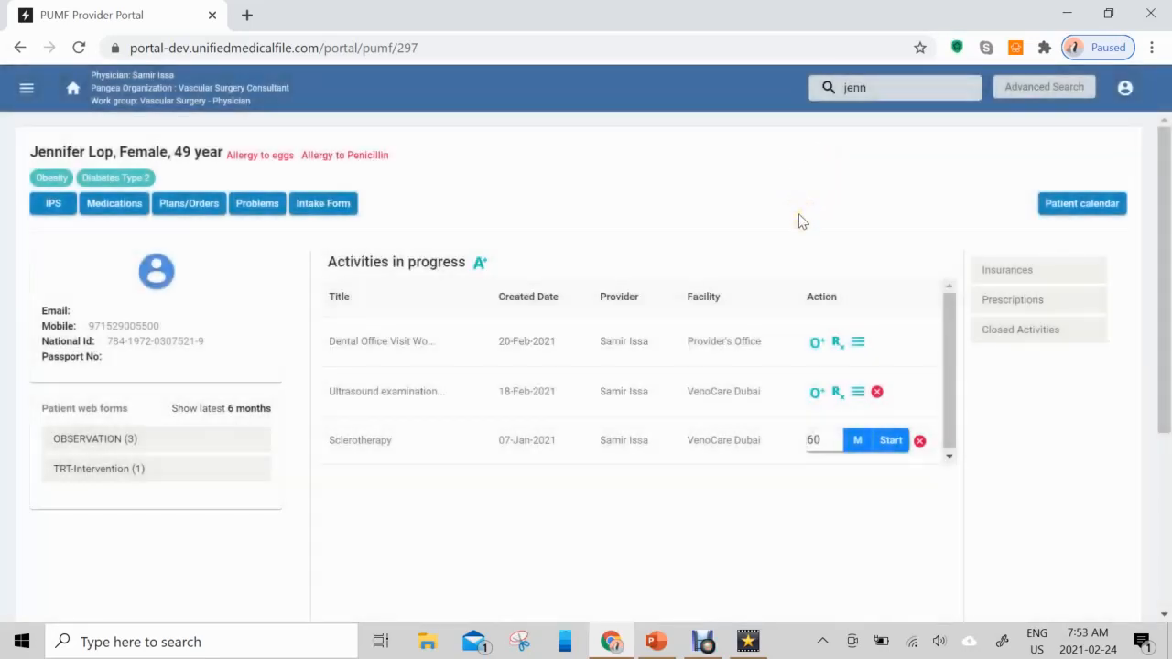